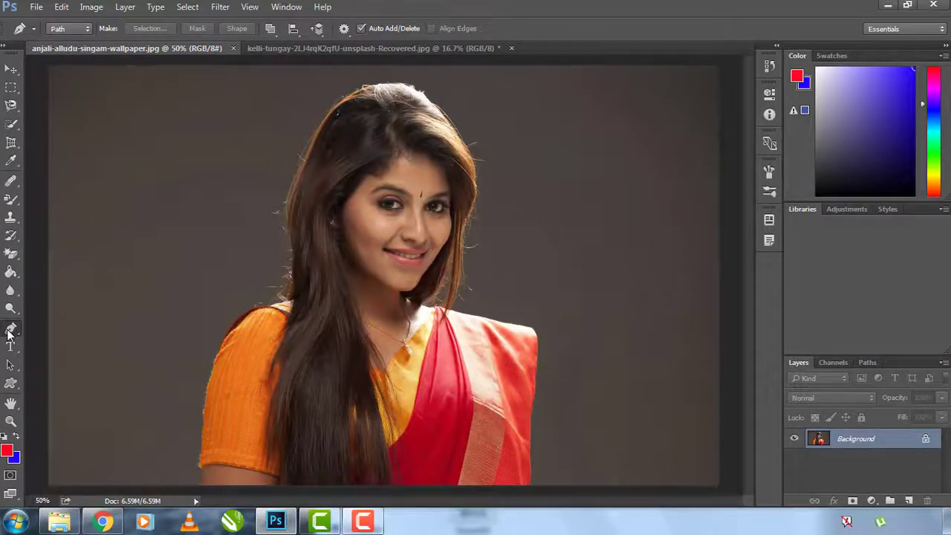
# Bring up the Pen tool flyout in the toolbar to see the available pen tools.
pyautogui.rightClick(11, 331)
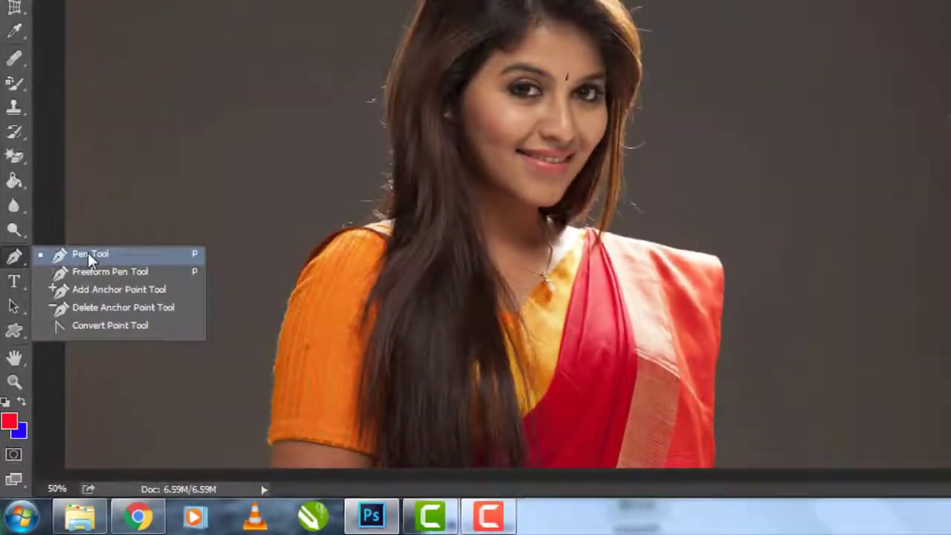
# Choose the standard Pen Tool and keep its drawing mode set to Path.
pyautogui.click(124, 135)
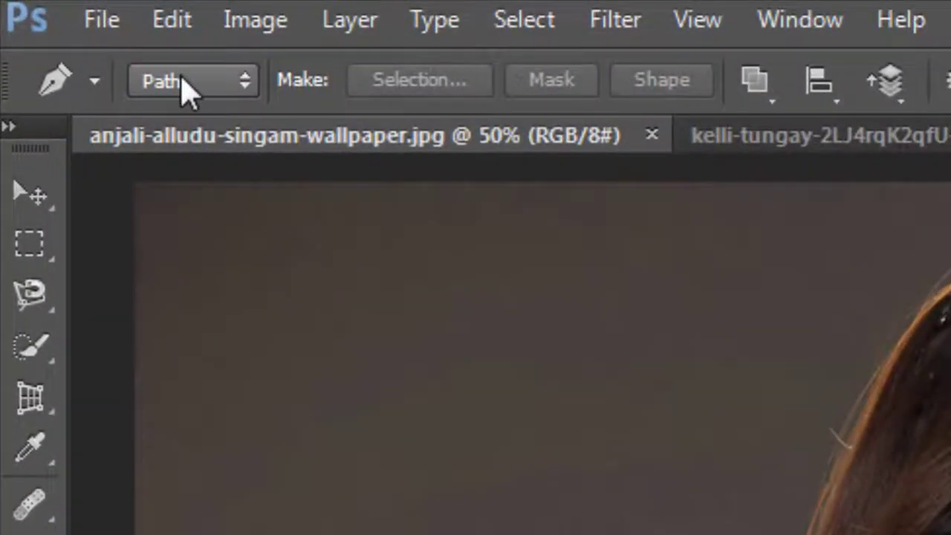
pyautogui.click(66, 31)
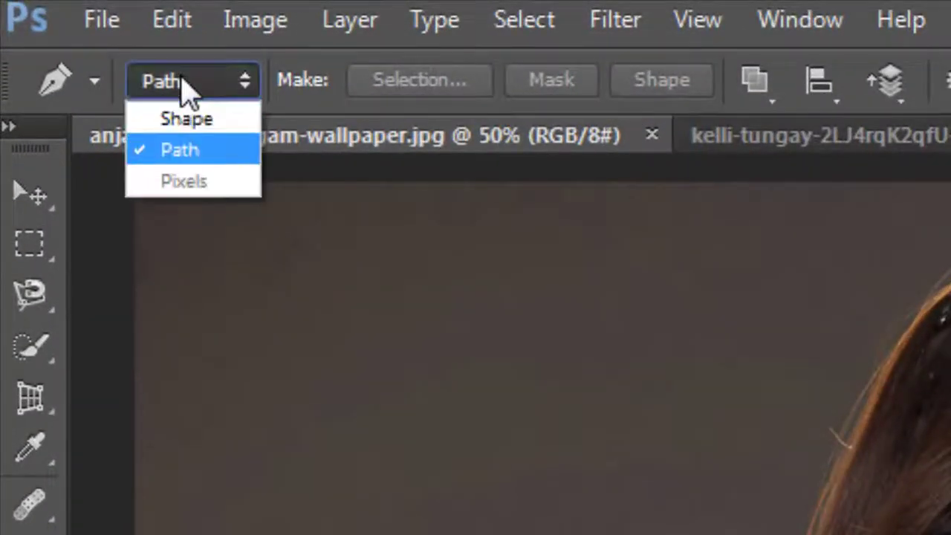
pyautogui.click(186, 153)
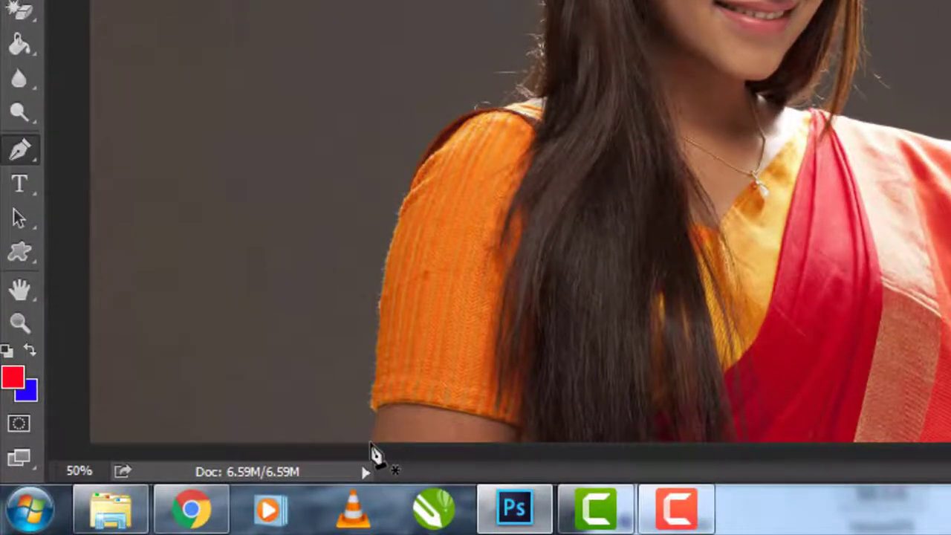
# Place curved anchors from the sleeve bottom up to the shoulder, breaking the shoulder anchor's handle.
pyautogui.moveTo(371, 444); pyautogui.dragTo(385, 313)
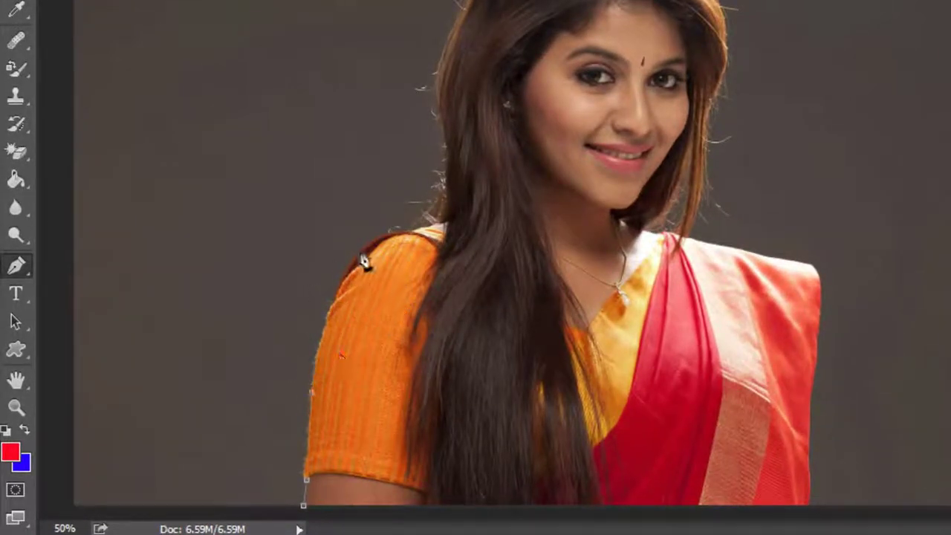
pyautogui.moveTo(394, 236); pyautogui.dragTo(456, 223)
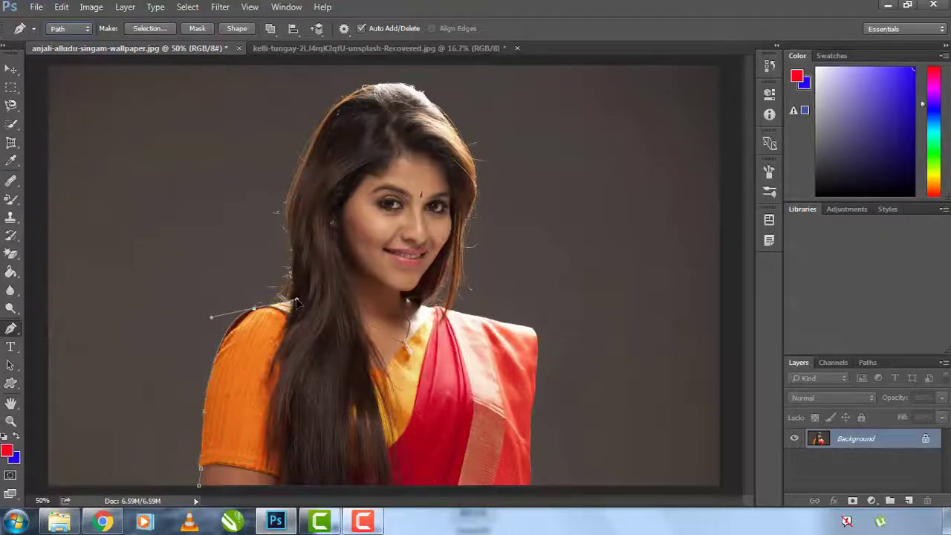
pyautogui.moveTo(295, 303); pyautogui.dragTo(294, 303)
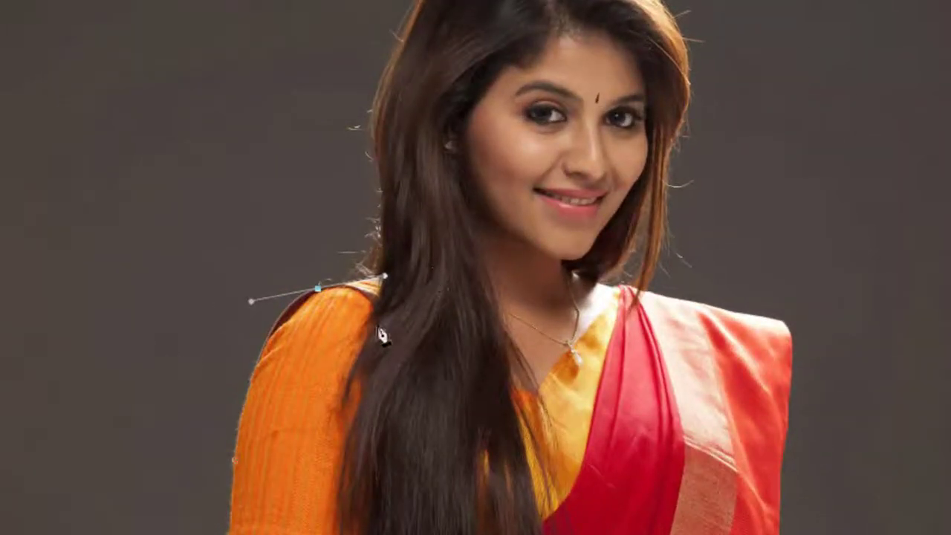
pyautogui.moveTo(291, 338); pyautogui.dragTo(282, 297)
pyautogui.press('alt')
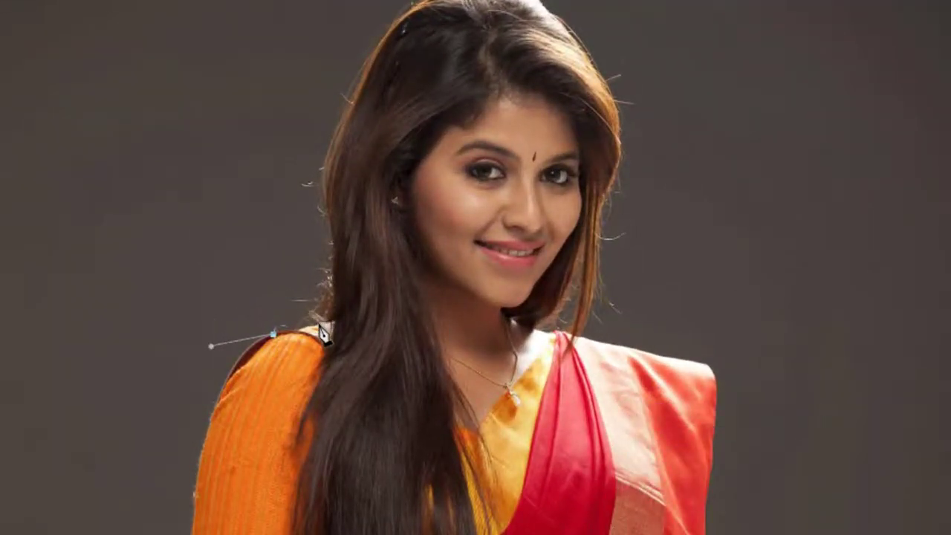
pyautogui.keyDown('alt'); pyautogui.click(321, 327); pyautogui.keyUp('alt')
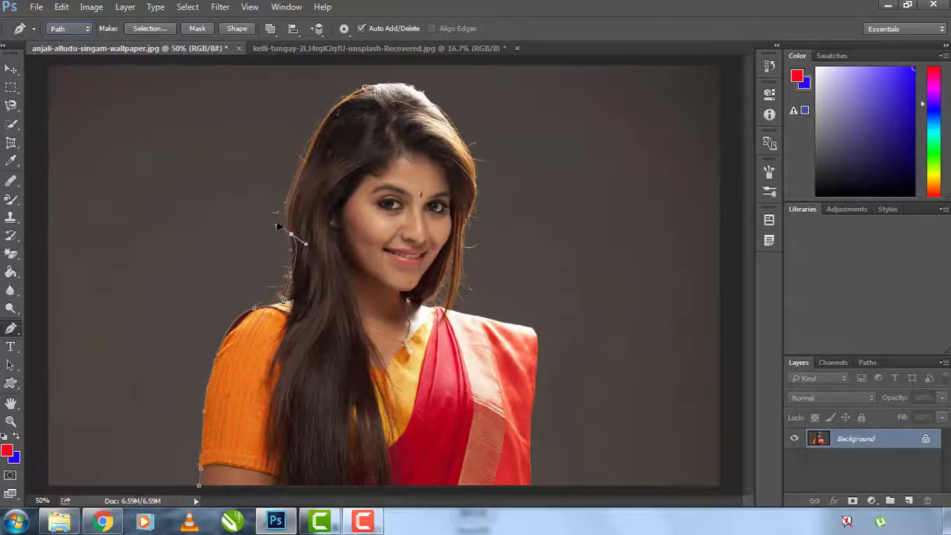
# Curve the path up the hair's left edge and over the top of the head, breaking the top handle.
pyautogui.moveTo(275, 216); pyautogui.dragTo(290, 195)
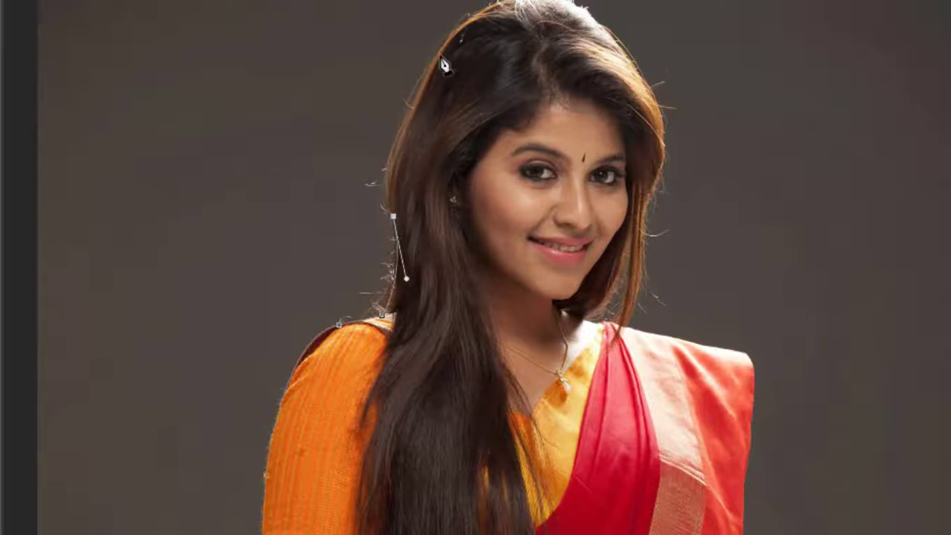
pyautogui.moveTo(441, 57); pyautogui.dragTo(486, 21)
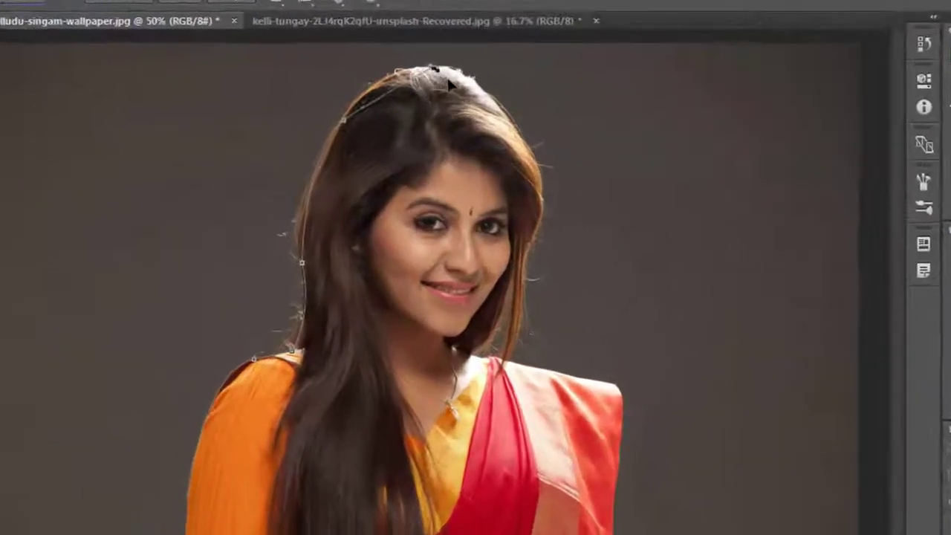
pyautogui.moveTo(433, 68); pyautogui.dragTo(531, 57)
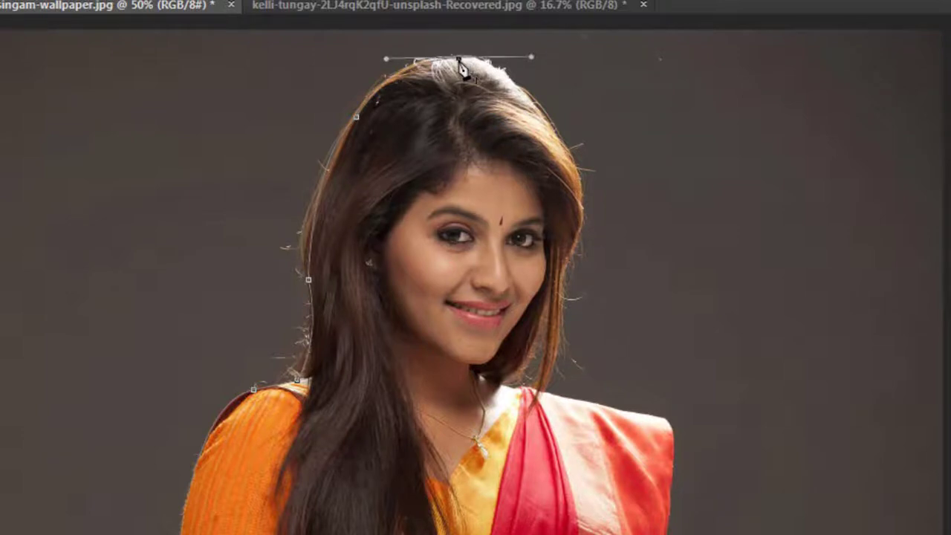
pyautogui.keyDown('alt'); pyautogui.click(459, 58); pyautogui.keyUp('alt')
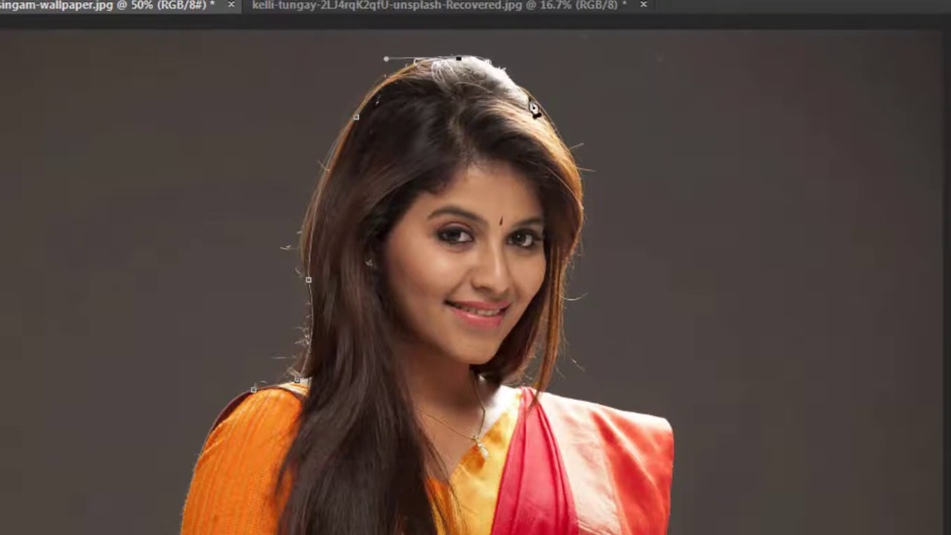
# Trace down the hair's right edge to the sari's shoulder corner and close the path at the start point.
pyautogui.moveTo(573, 163); pyautogui.dragTo(622, 268)
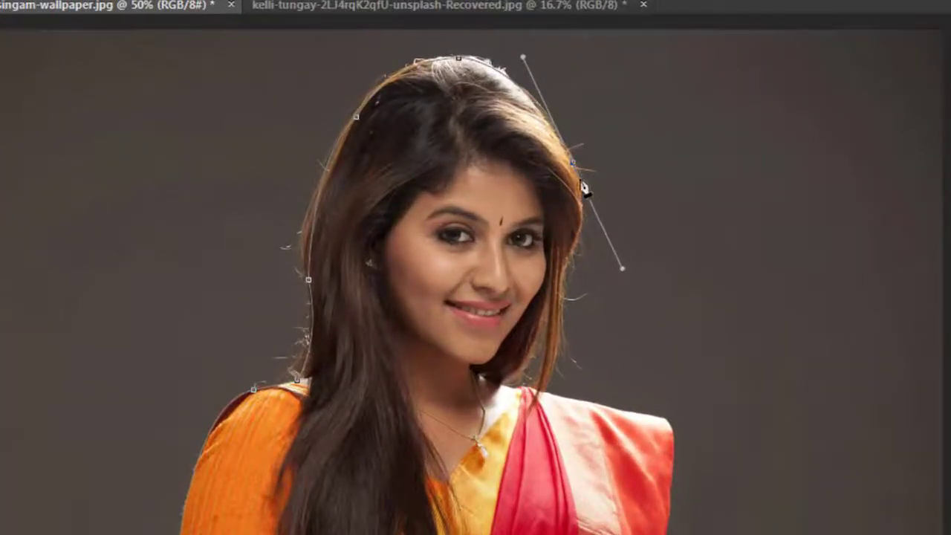
pyautogui.click(586, 221)
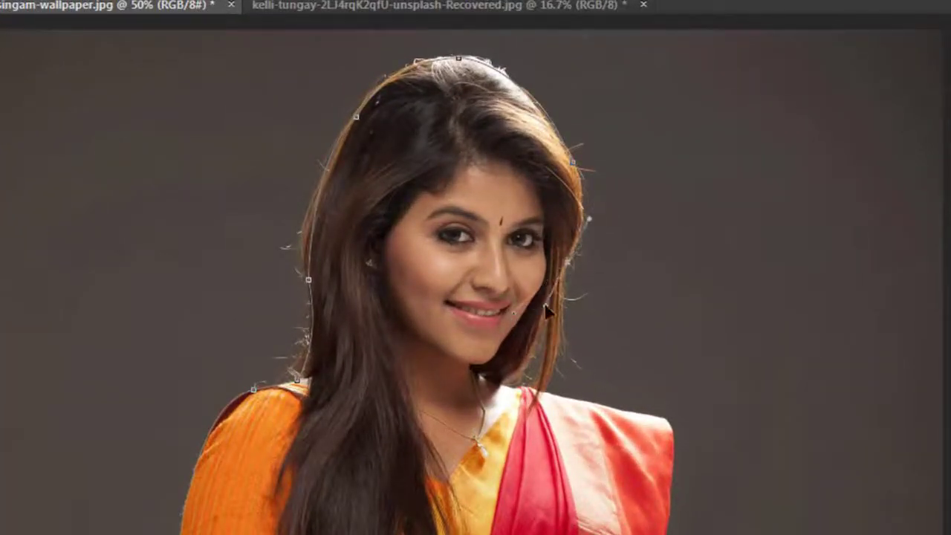
pyautogui.moveTo(556, 379); pyautogui.dragTo(548, 399)
pyautogui.moveTo(665, 421); pyautogui.dragTo(690, 425)
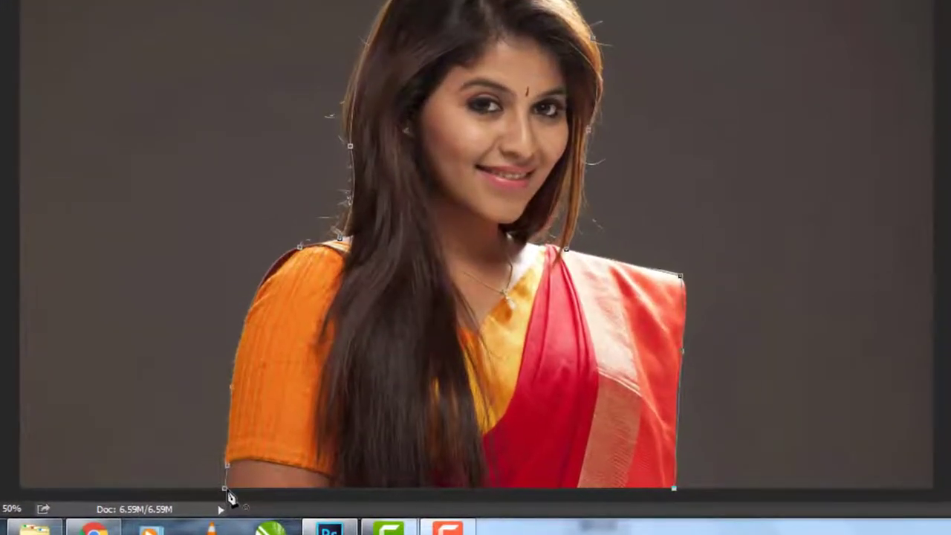
pyautogui.click(199, 487)
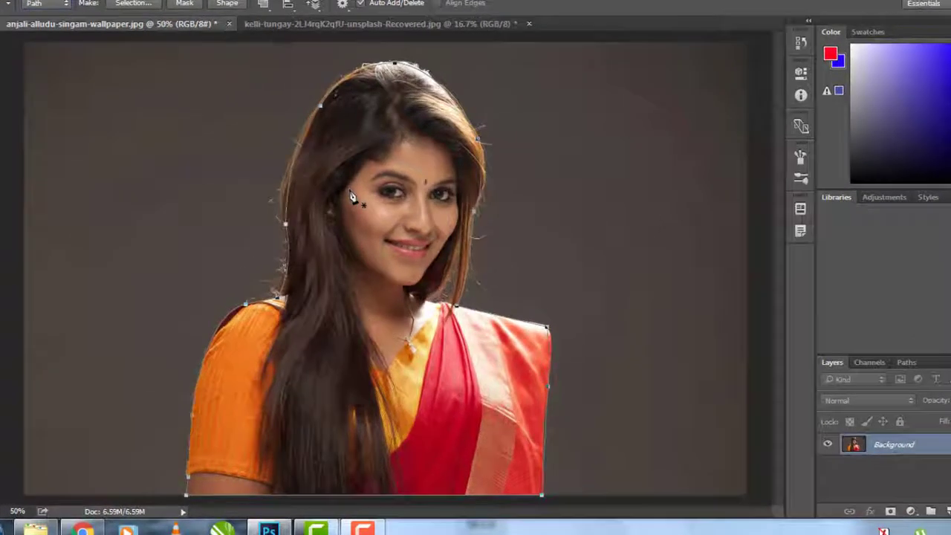
# Convert the closed path into a selection with a 3-pixel feather radius.
pyautogui.rightClick(354, 209)
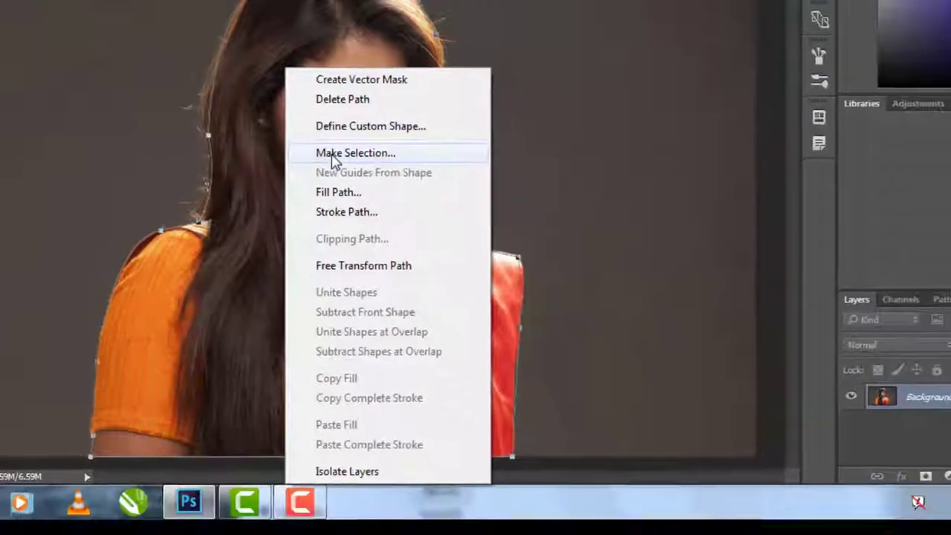
pyautogui.click(330, 153)
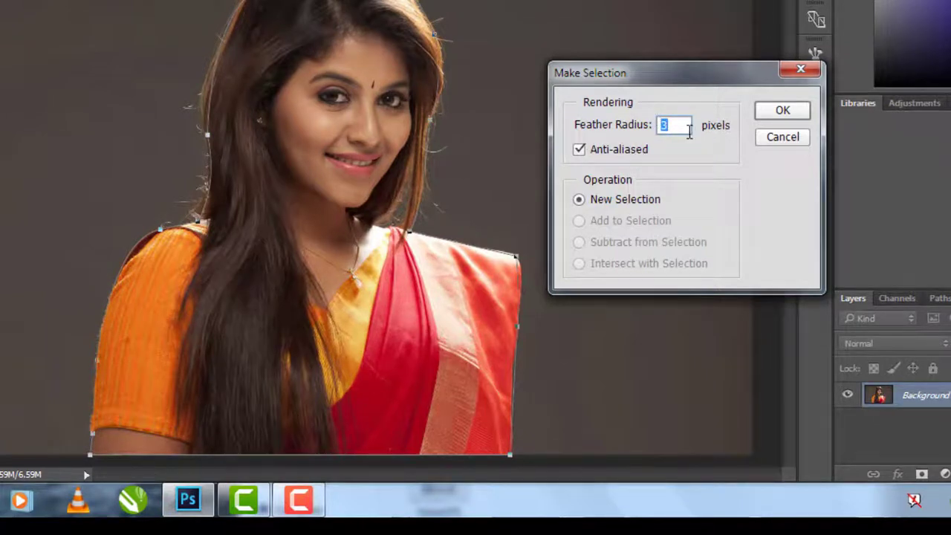
pyautogui.click(630, 130)
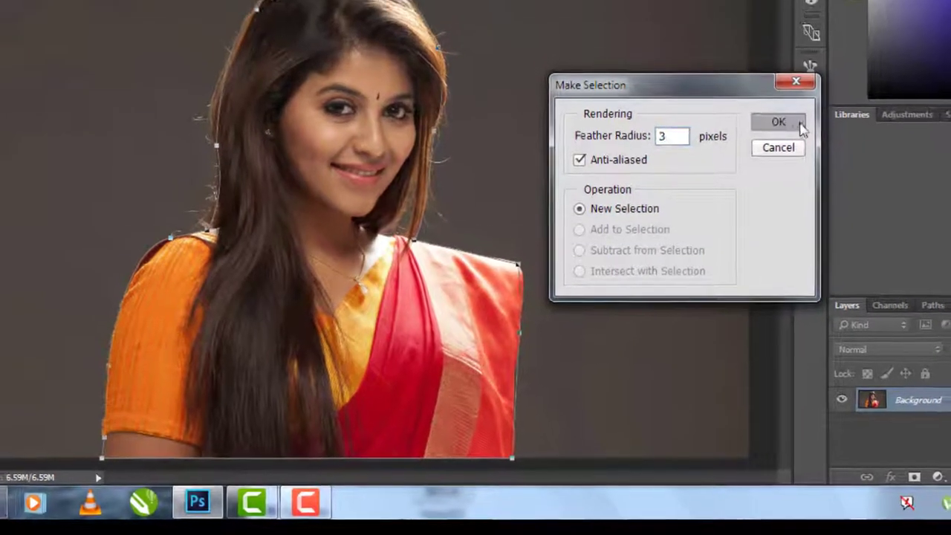
pyautogui.click(798, 115)
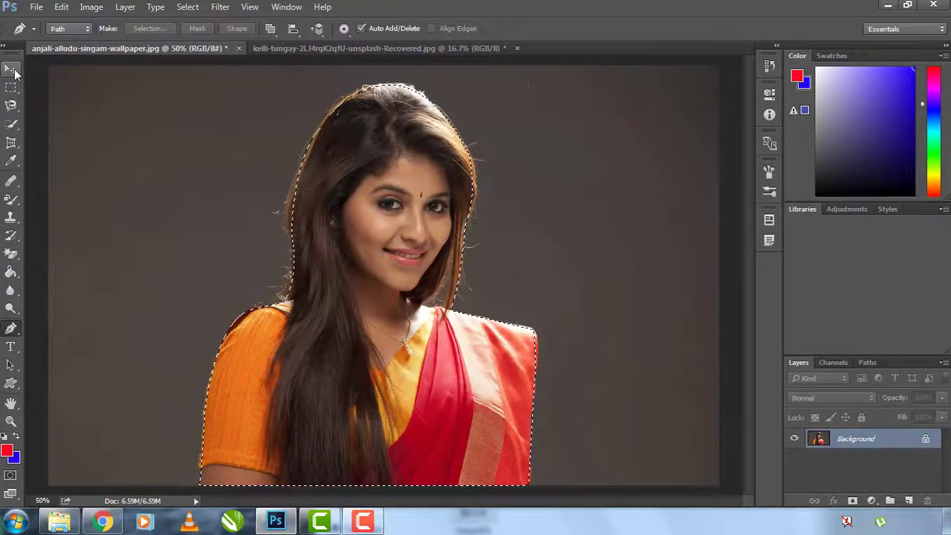
# Move the cut-out woman onto the pencils image, scale her to about 202% and shift her right.
pyautogui.click(11, 69)
pyautogui.moveTo(375, 283); pyautogui.dragTo(441, 296)
pyautogui.hotkey('ctrl', 't')
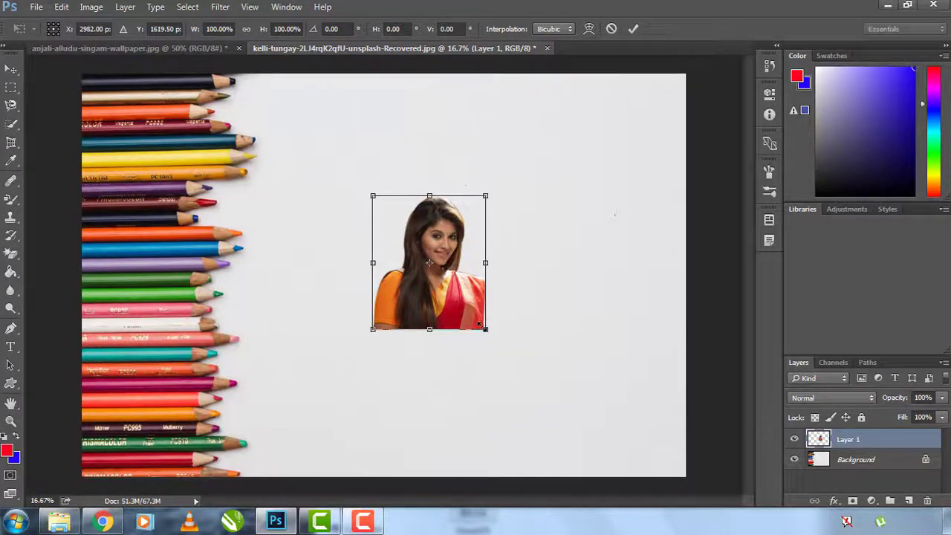
pyautogui.moveTo(487, 331); pyautogui.dragTo(628, 427)
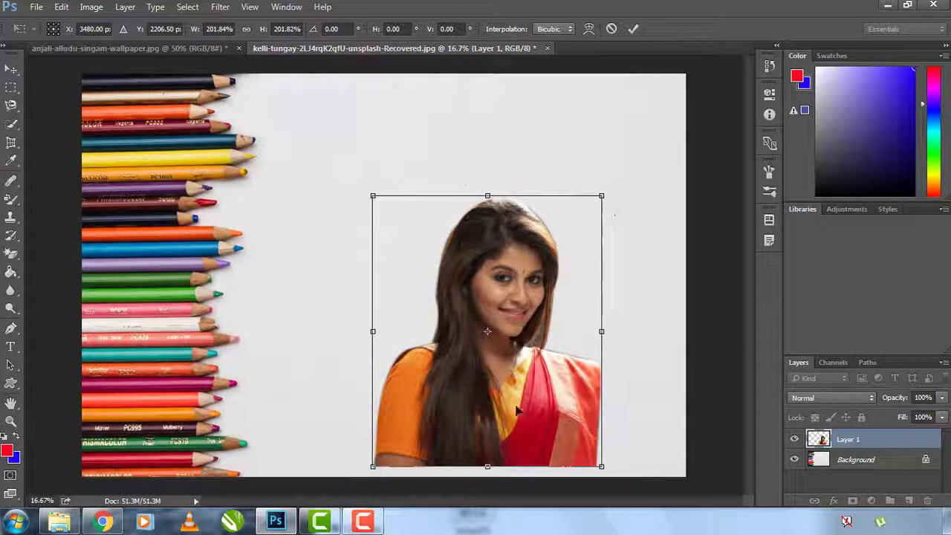
pyautogui.moveTo(510, 399); pyautogui.dragTo(549, 353)
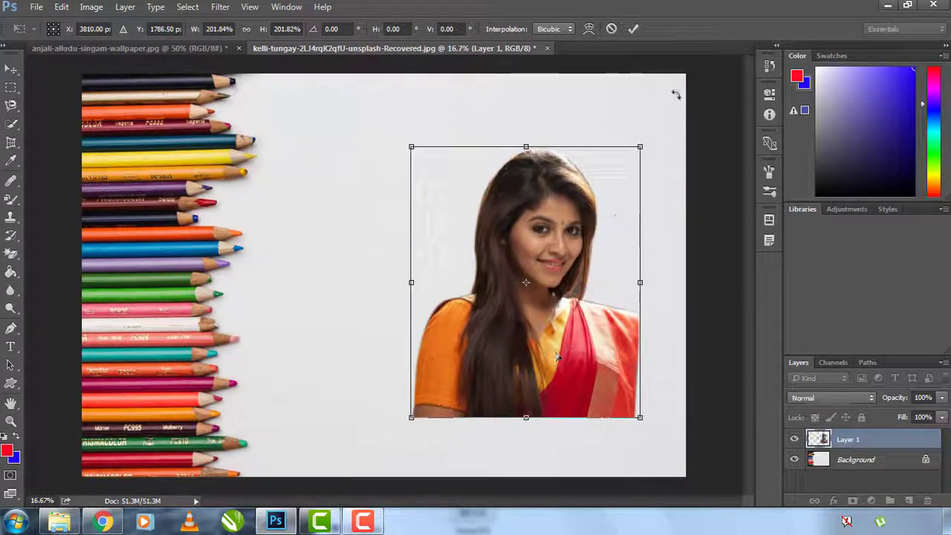
pyautogui.click(632, 29)
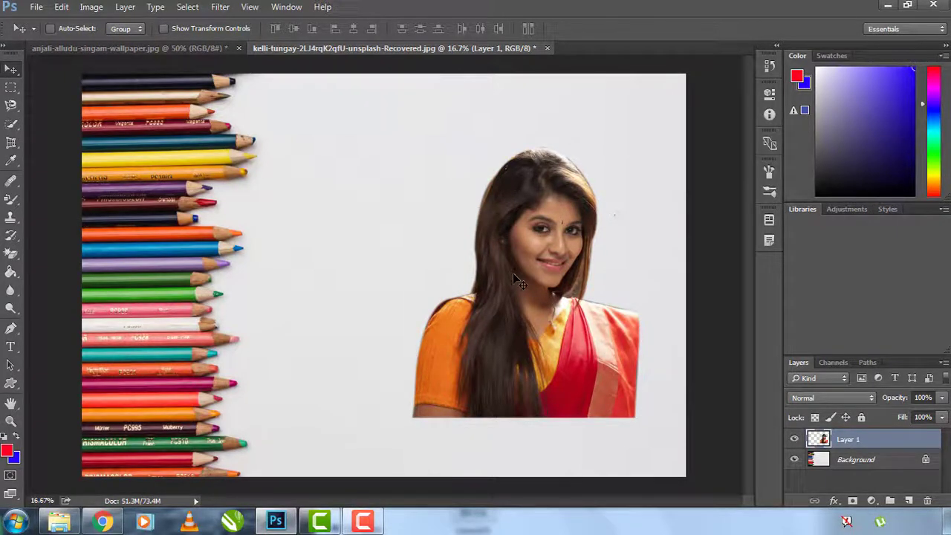
# Return to the portrait, deselect with Ctrl+D, and pick the Freeform Pen Tool.
pyautogui.click(140, 50)
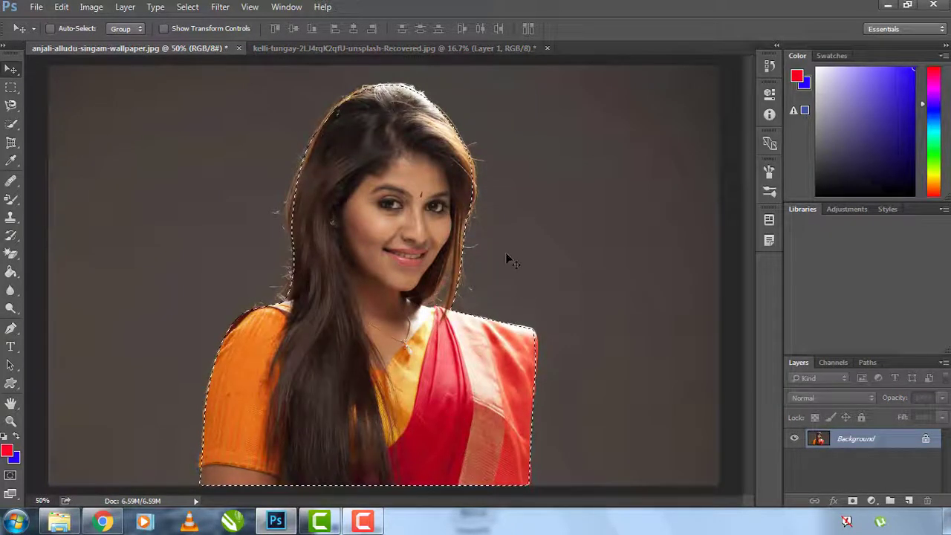
pyautogui.hotkey('ctrl', 'd')
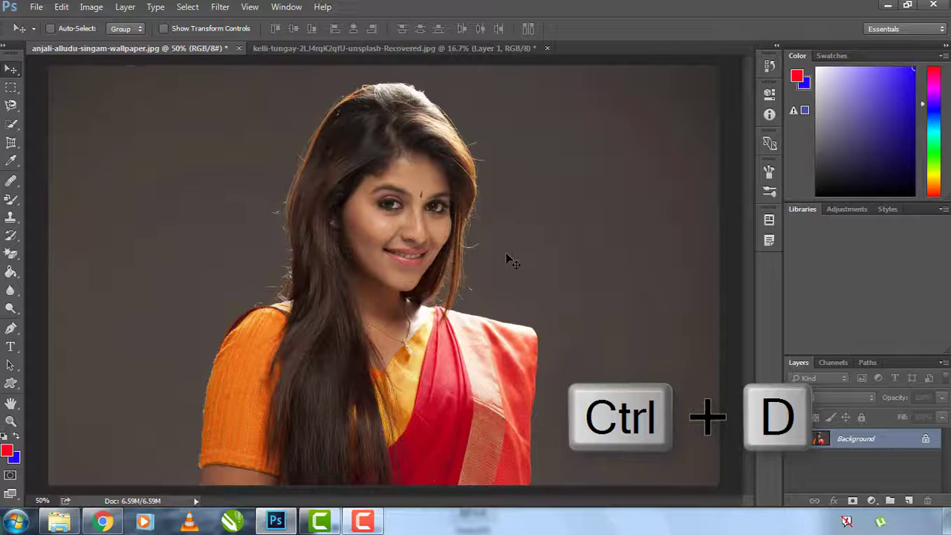
pyautogui.click(10, 327)
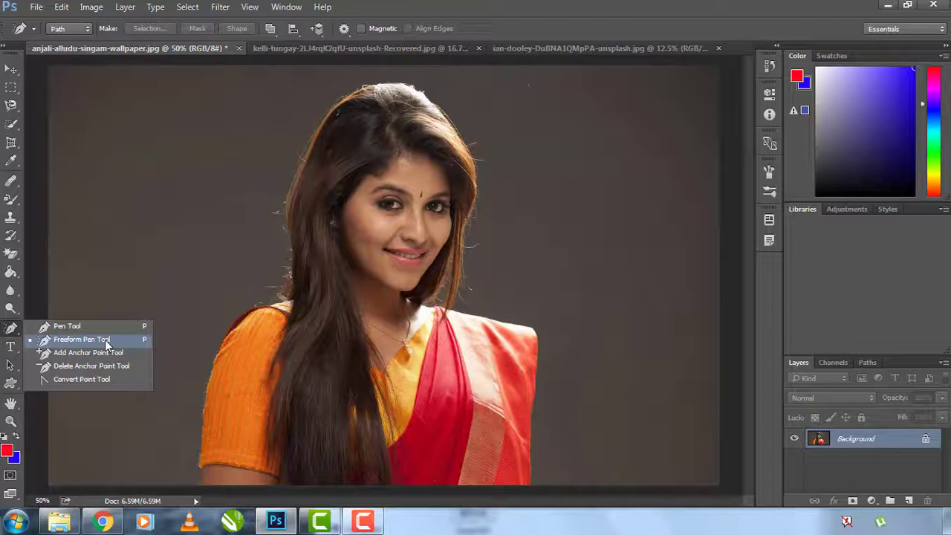
pyautogui.click(223, 220)
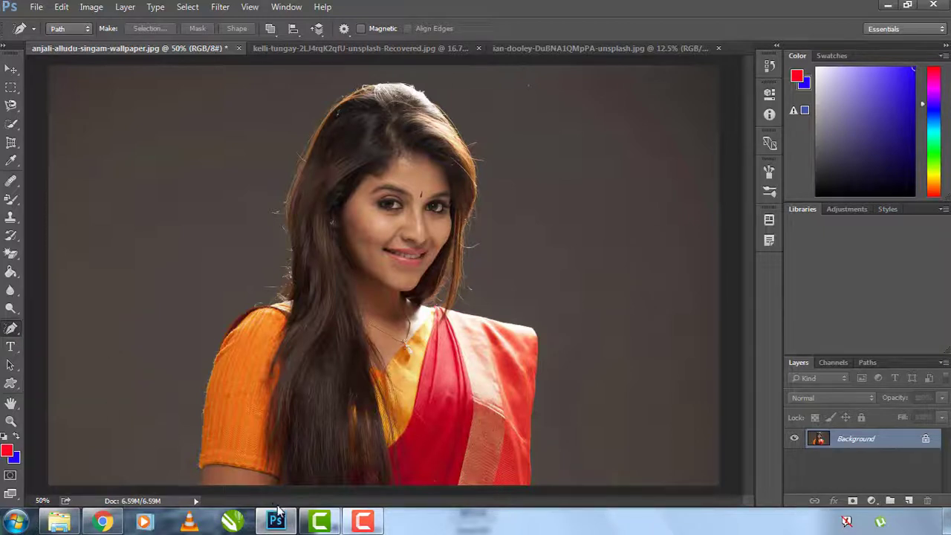
# Draw a freehand outline around the woman's hair and shoulders, closed along the photo's bottom.
pyautogui.moveTo(197, 496)
pyautogui.mouseDown()
pyautogui.moveTo(189, 394)
pyautogui.moveTo(218, 325)
pyautogui.moveTo(267, 295)
pyautogui.moveTo(268, 183)
pyautogui.moveTo(282, 146)
pyautogui.moveTo(347, 87)
pyautogui.moveTo(411, 79)
pyautogui.moveTo(454, 94)
pyautogui.moveTo(478, 133)
pyautogui.moveTo(495, 196)
pyautogui.moveTo(491, 250)
pyautogui.moveTo(549, 325)
pyautogui.moveTo(561, 493)
pyautogui.moveTo(394, 512)
pyautogui.moveTo(252, 511)
pyautogui.moveTo(229, 499)
pyautogui.moveTo(199, 512)
pyautogui.moveTo(194, 486)
pyautogui.mouseUp()
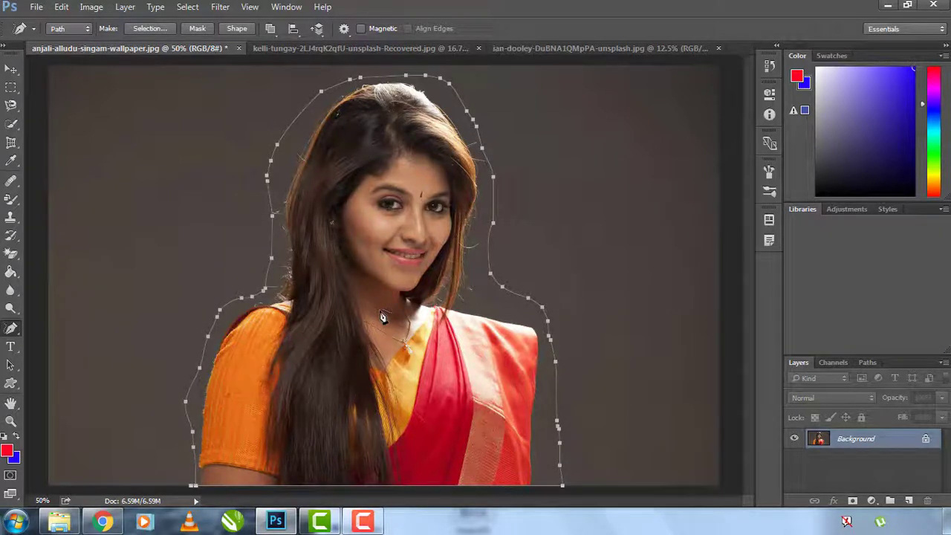
pyautogui.click(11, 364)
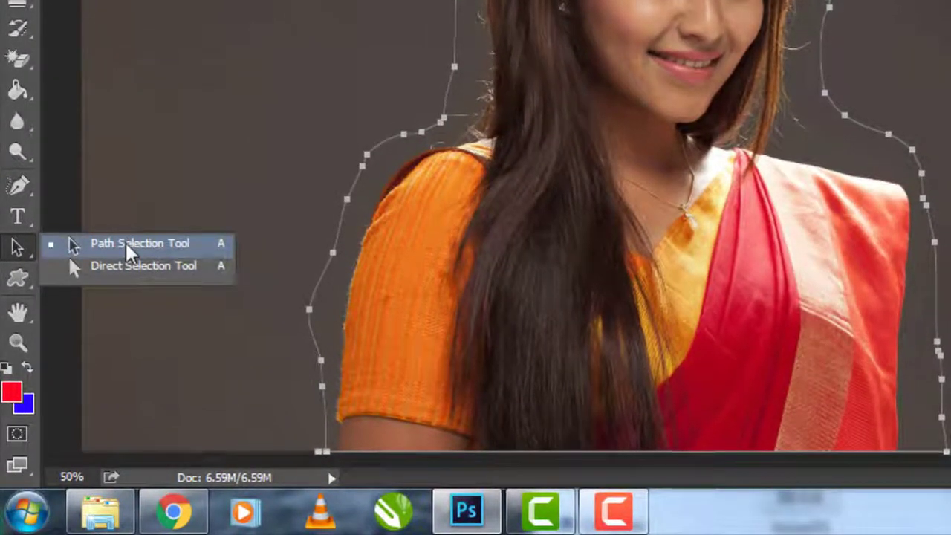
# Nudge the freeform path slightly right, then make it a selection with a 3-pixel feather.
pyautogui.click(127, 245)
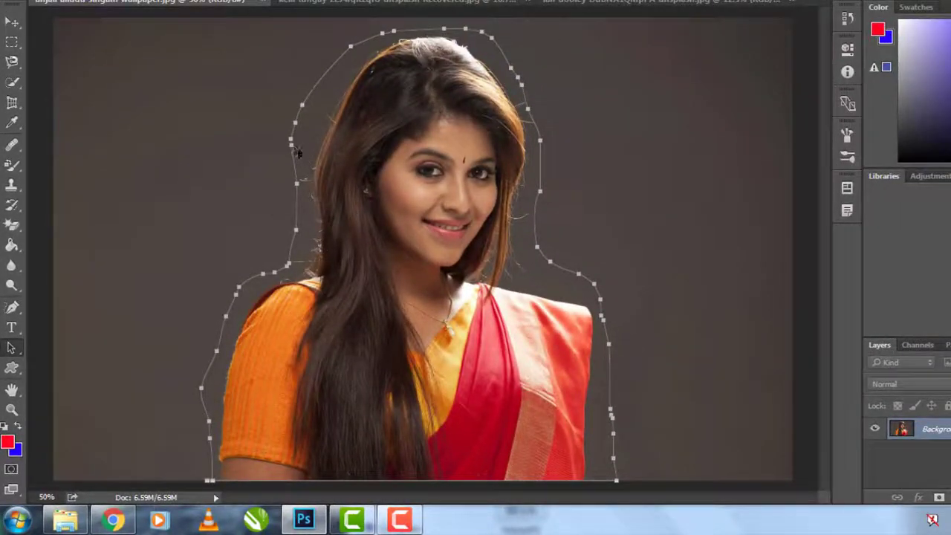
pyautogui.moveTo(297, 153)
pyautogui.mouseDown()
pyautogui.moveTo(316, 160)
pyautogui.moveTo(289, 158)
pyautogui.mouseUp()
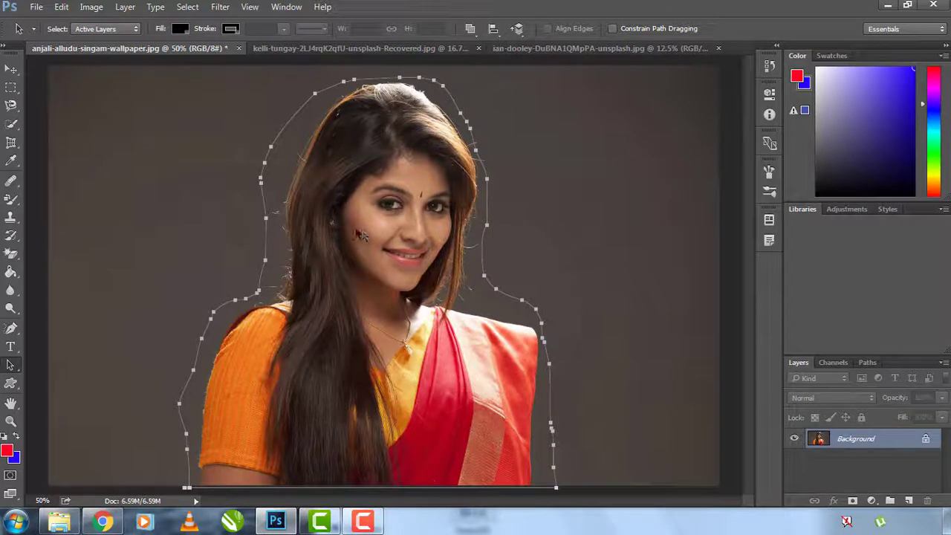
pyautogui.rightClick(336, 180)
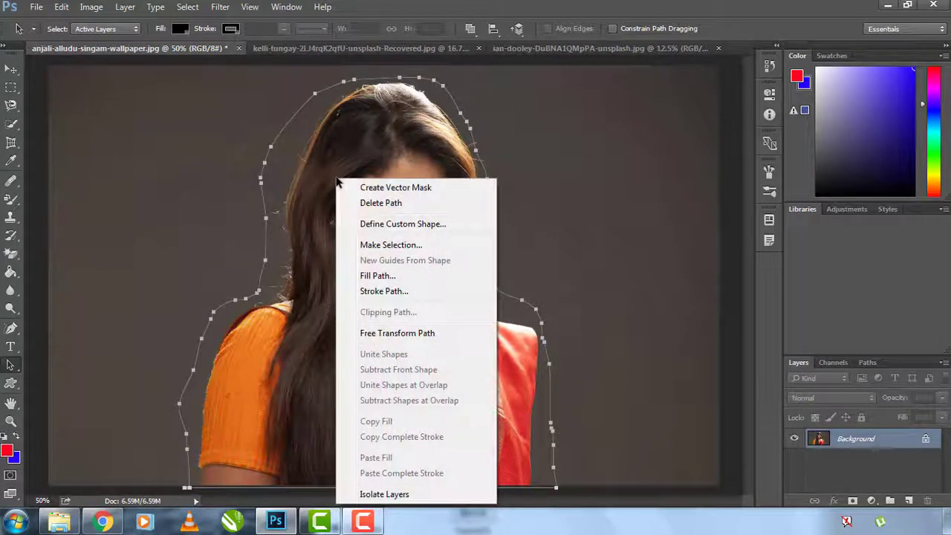
pyautogui.click(400, 255)
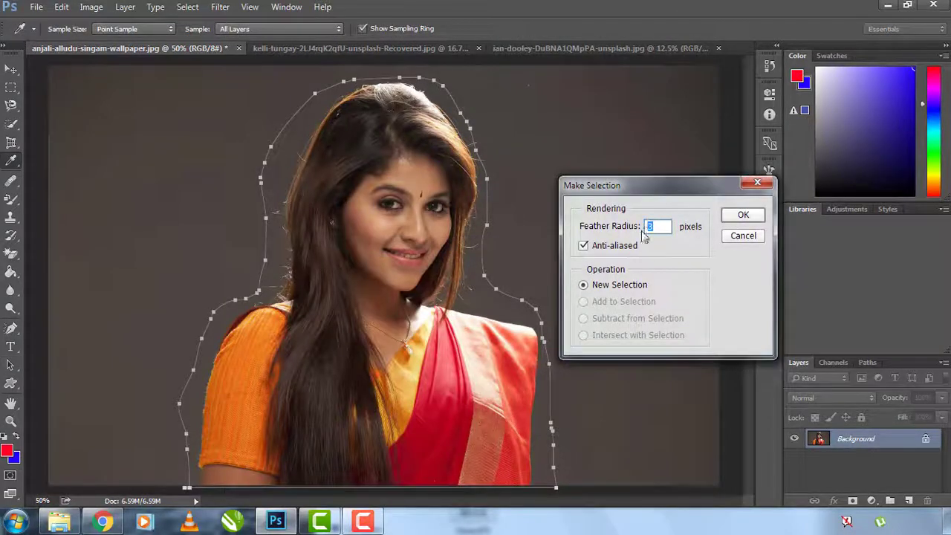
pyautogui.click(743, 216)
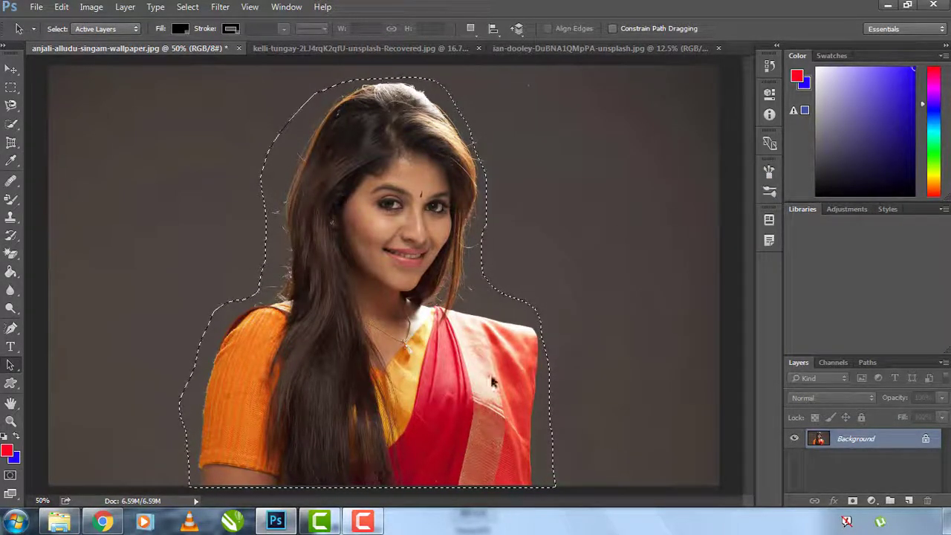
# Drag the selected woman into the hot-air-balloon image and place her beside the purple balloon.
pyautogui.press('v')
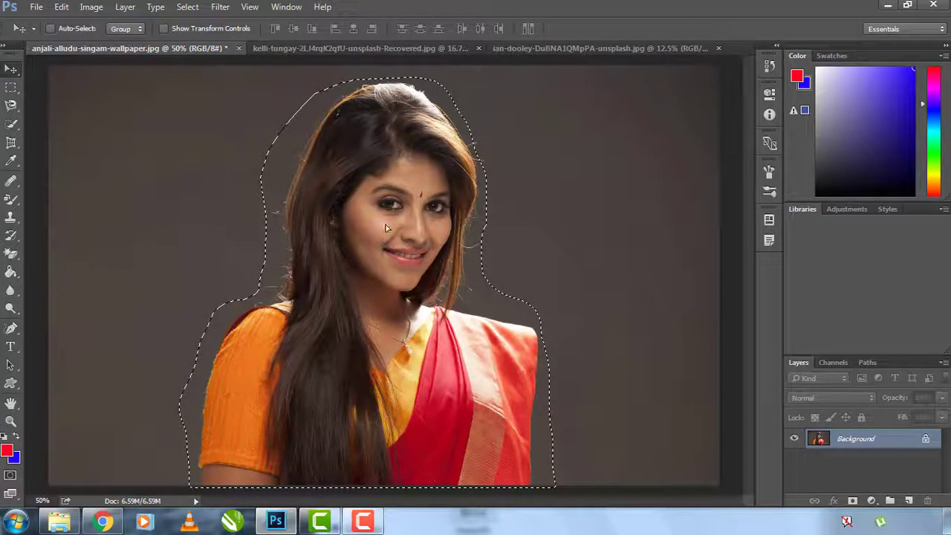
pyautogui.moveTo(381, 228); pyautogui.dragTo(268, 177)
pyautogui.moveTo(270, 211); pyautogui.dragTo(343, 225)
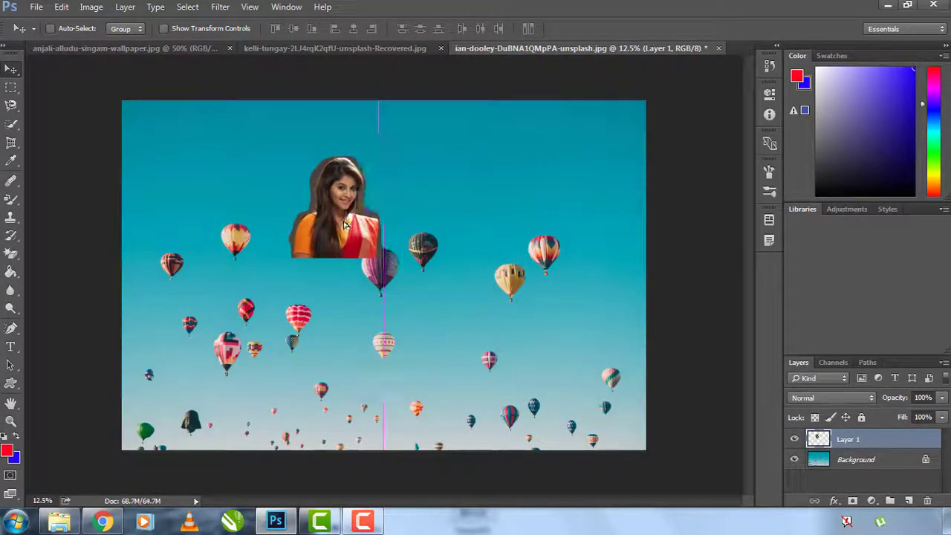
# Enlarge the woman's layer to about 268%, commit, and switch back to the portrait with Ctrl+Tab.
pyautogui.press('ctrl')
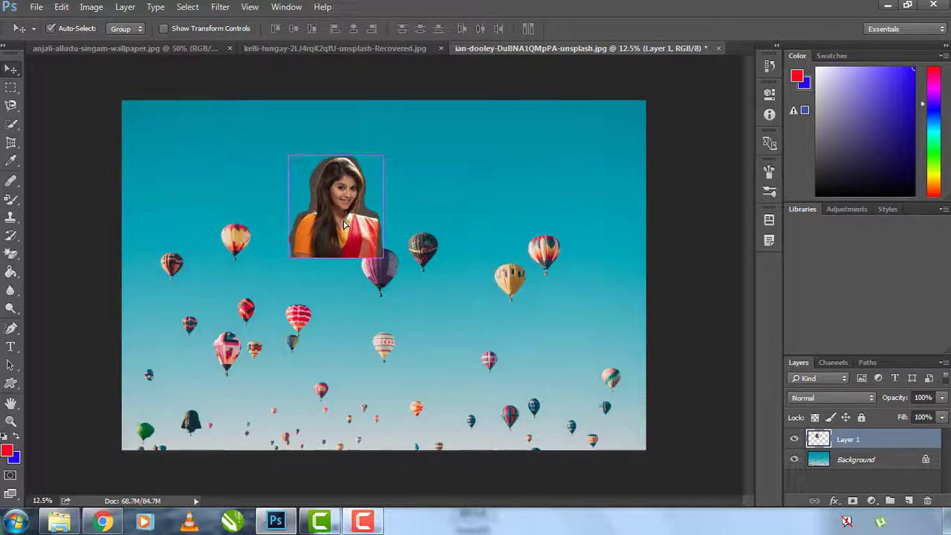
pyautogui.hotkey('ctrl', 't')
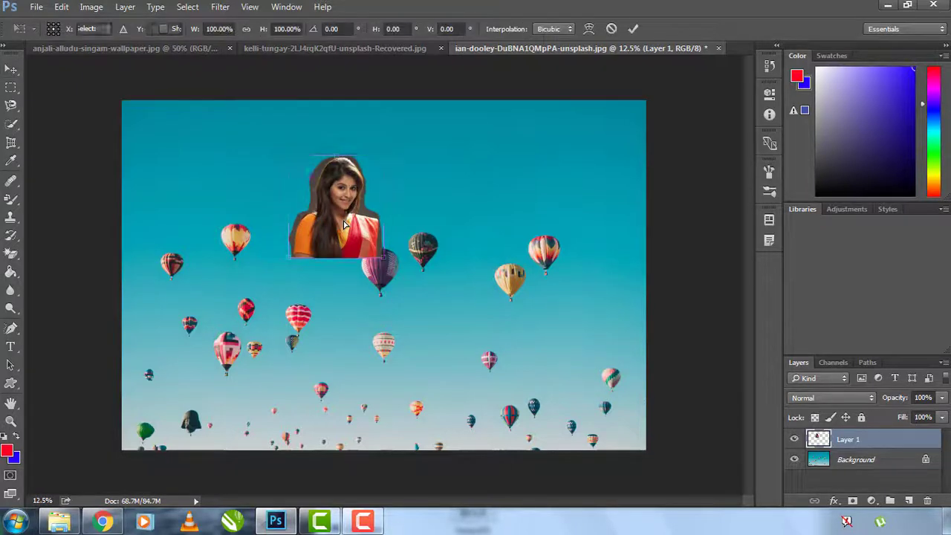
pyautogui.moveTo(383, 257); pyautogui.dragTo(594, 356)
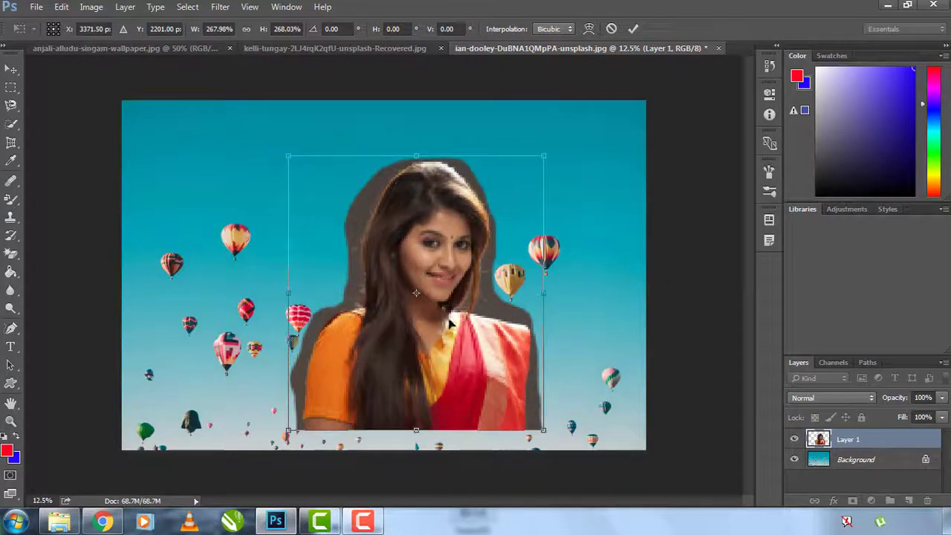
pyautogui.click(632, 29)
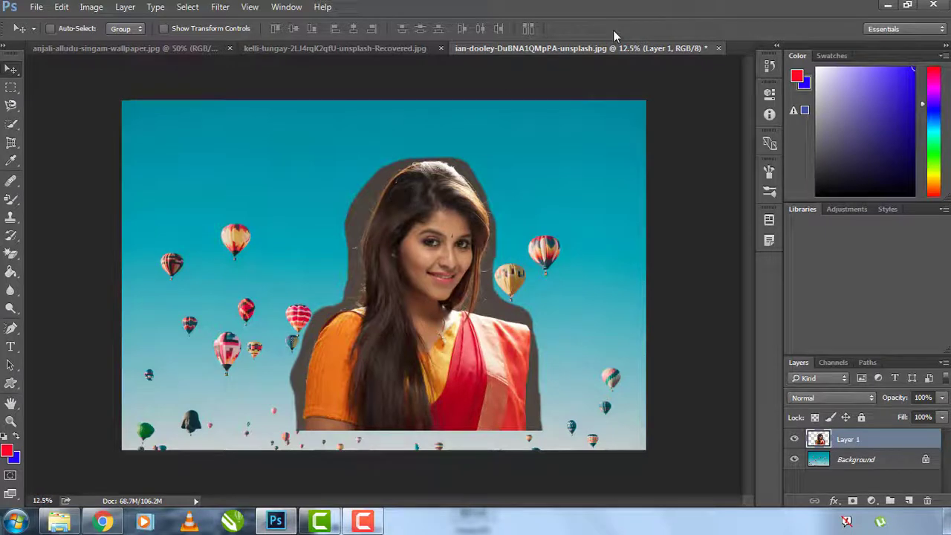
pyautogui.hotkey('ctrl', 'Tab')
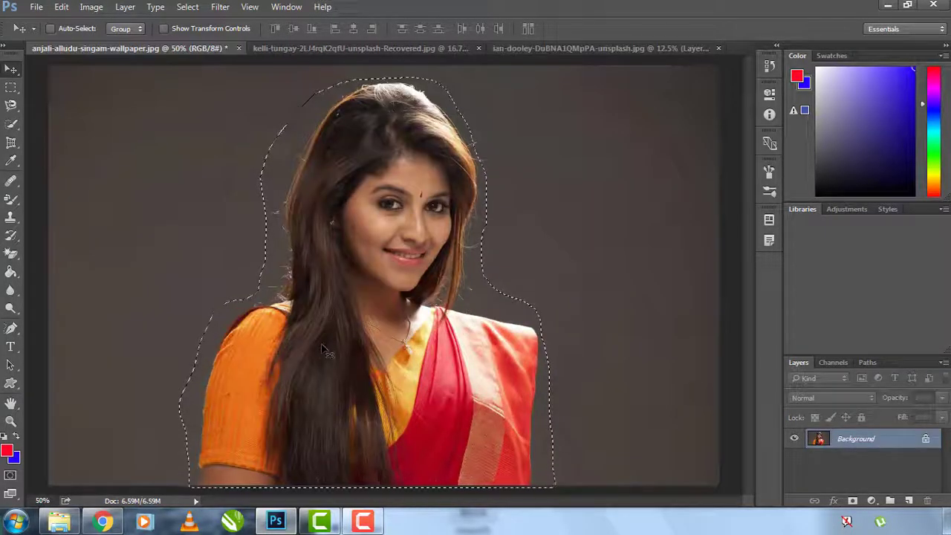
# Undo back to the loose freehand outline path and select the Add Anchor Point Tool.
pyautogui.hotkey('ctrl', 'alt', 'z')
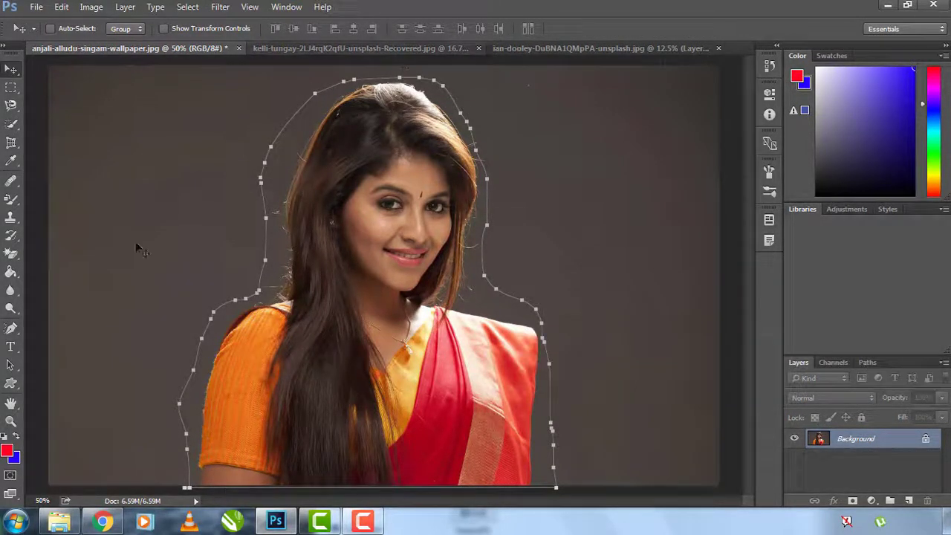
pyautogui.click(10, 329)
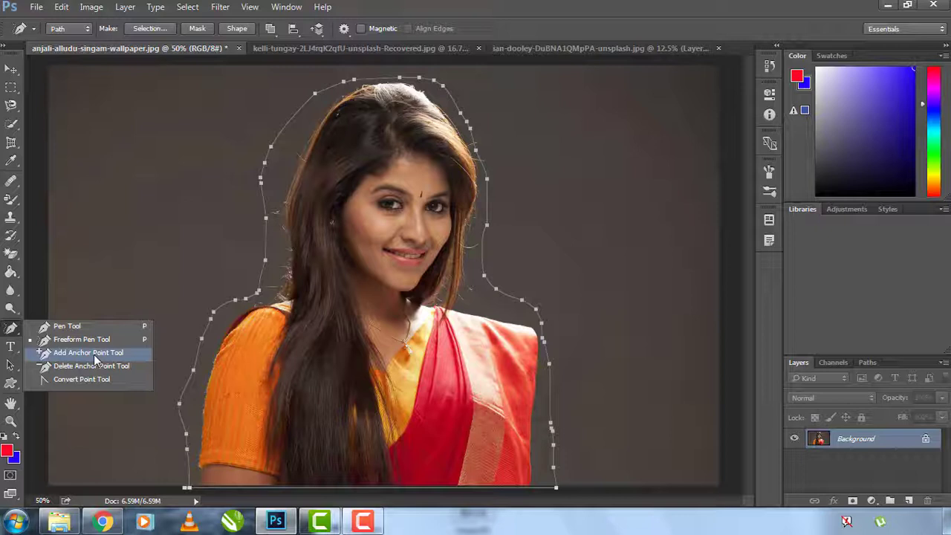
pyautogui.click(88, 353)
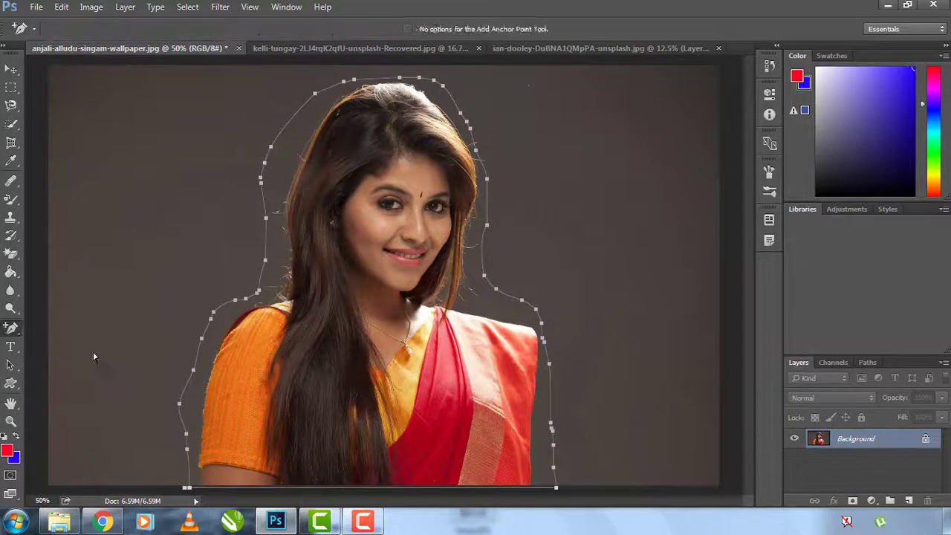
# Bend the upper-left path edge to the hairline with a new anchor, then delete extra anchors there.
pyautogui.click(288, 126)
pyautogui.moveTo(289, 127); pyautogui.dragTo(284, 176)
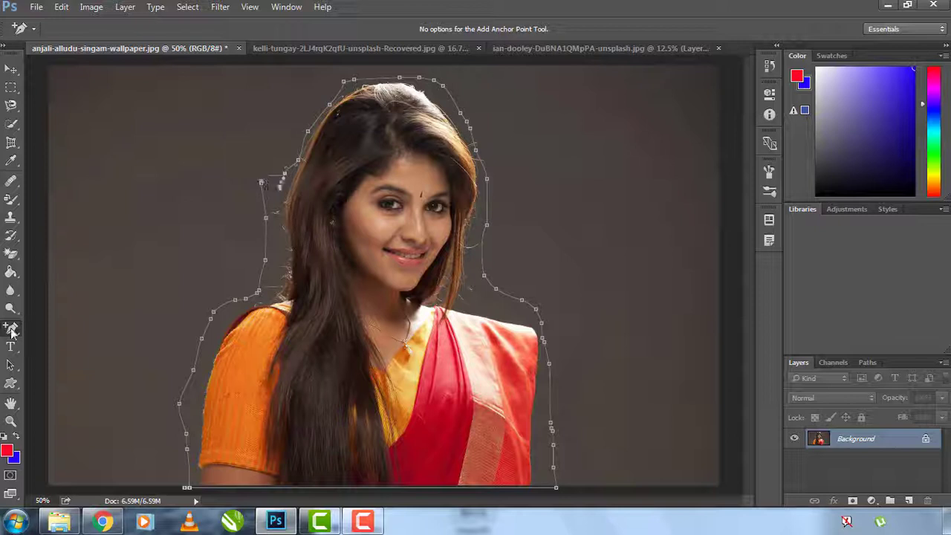
pyautogui.click(11, 328)
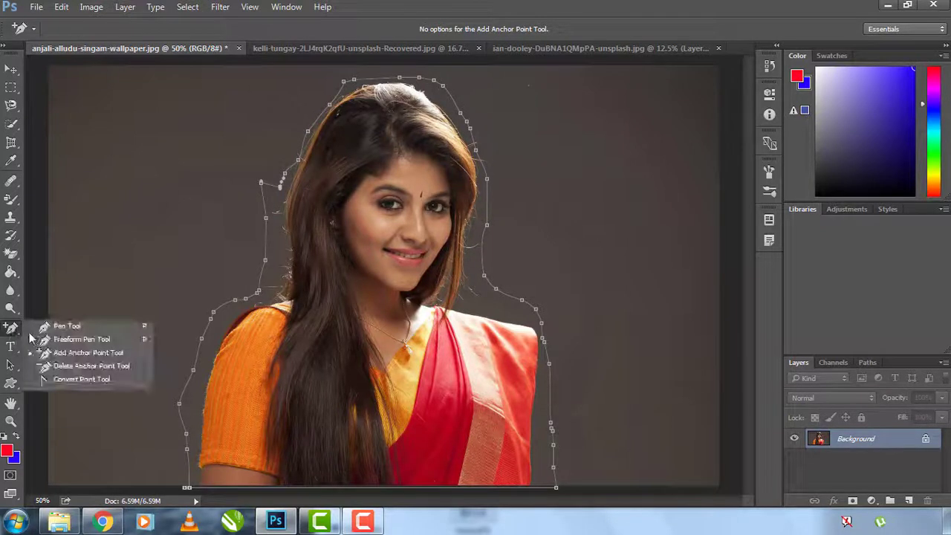
pyautogui.click(79, 366)
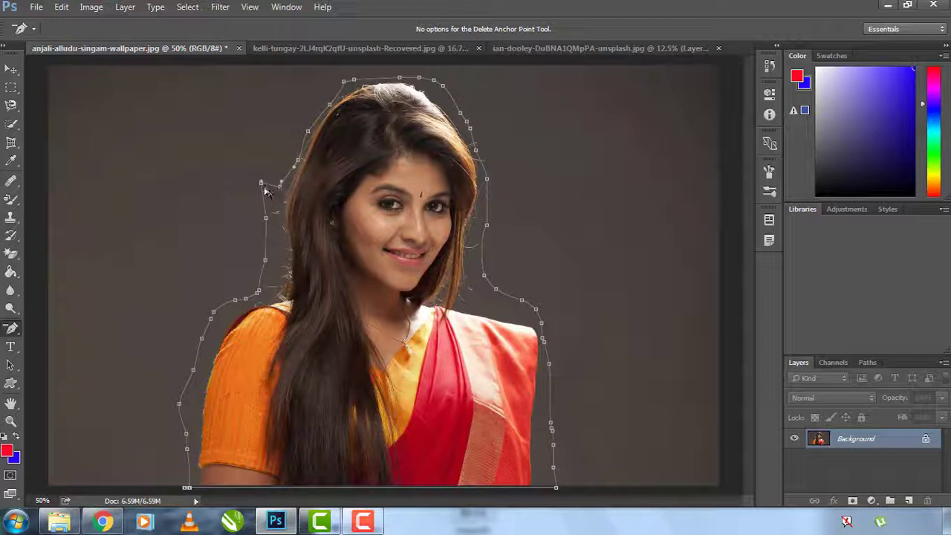
pyautogui.click(263, 187)
pyautogui.click(280, 186)
pyautogui.click(267, 222)
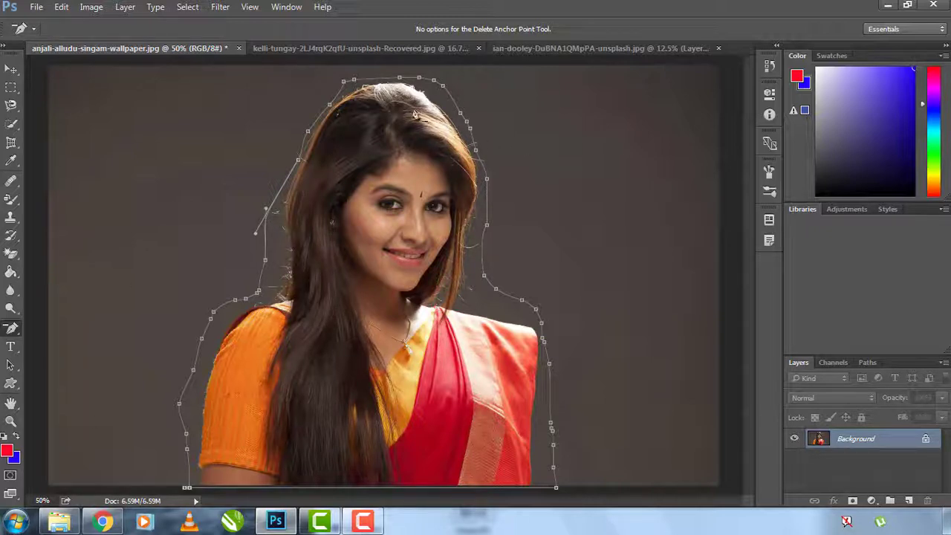
# Convert the reshaped outline path into an active selection around the woman.
pyautogui.rightClick(361, 171)
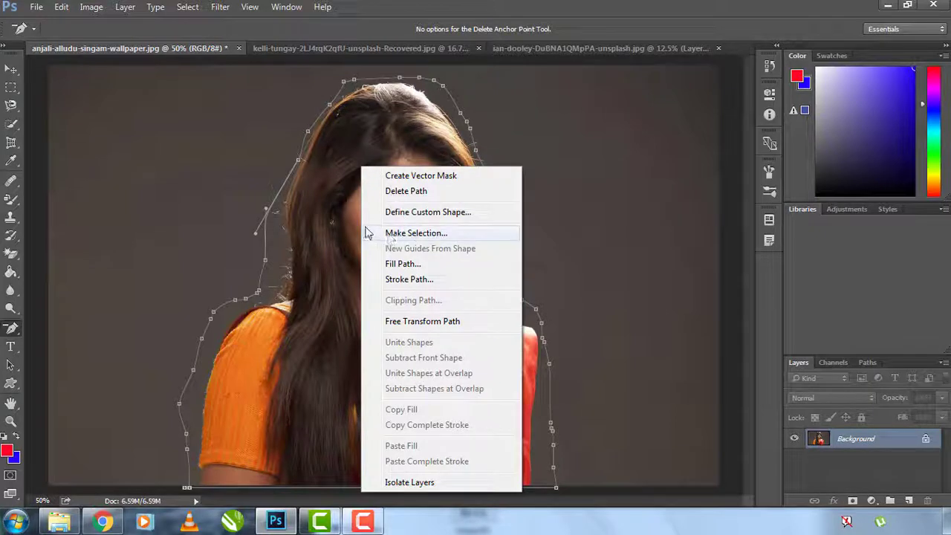
pyautogui.click(336, 205)
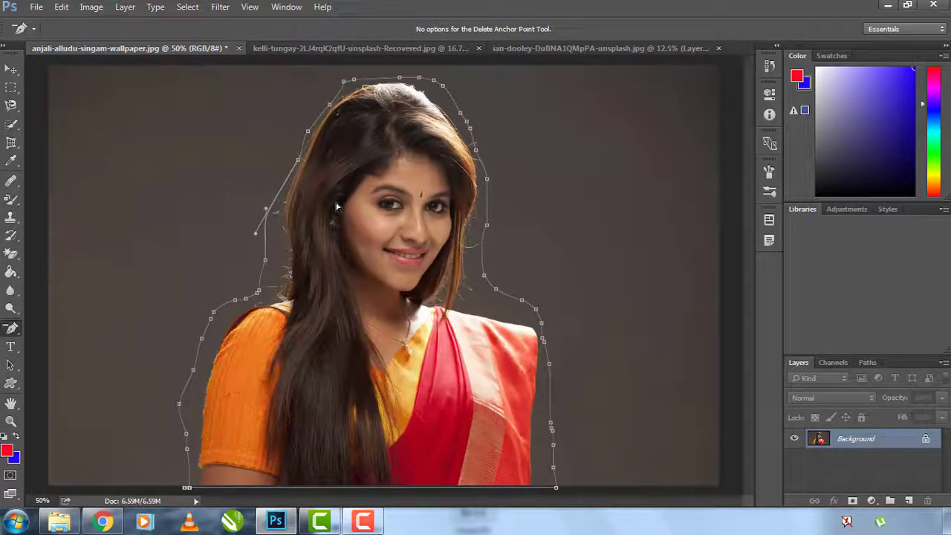
pyautogui.hotkey('ctrl', 'Return')
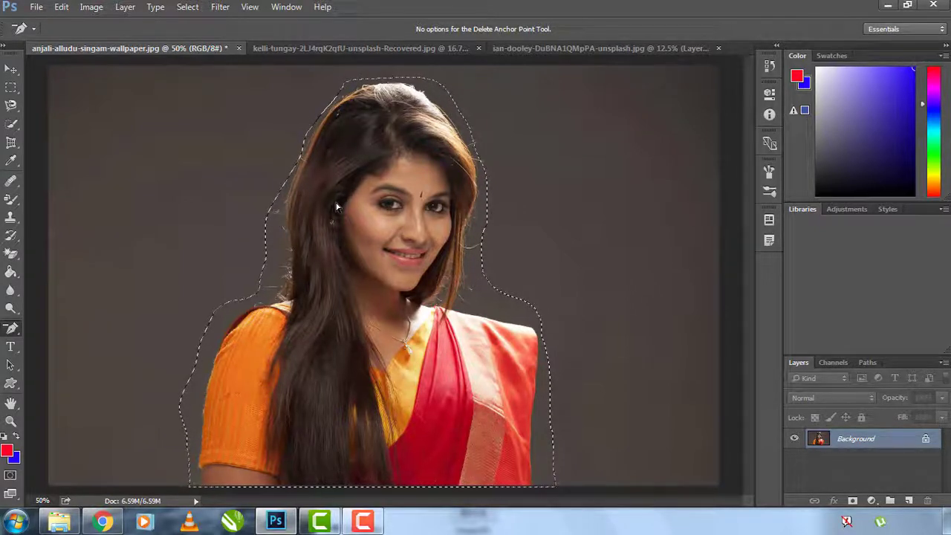